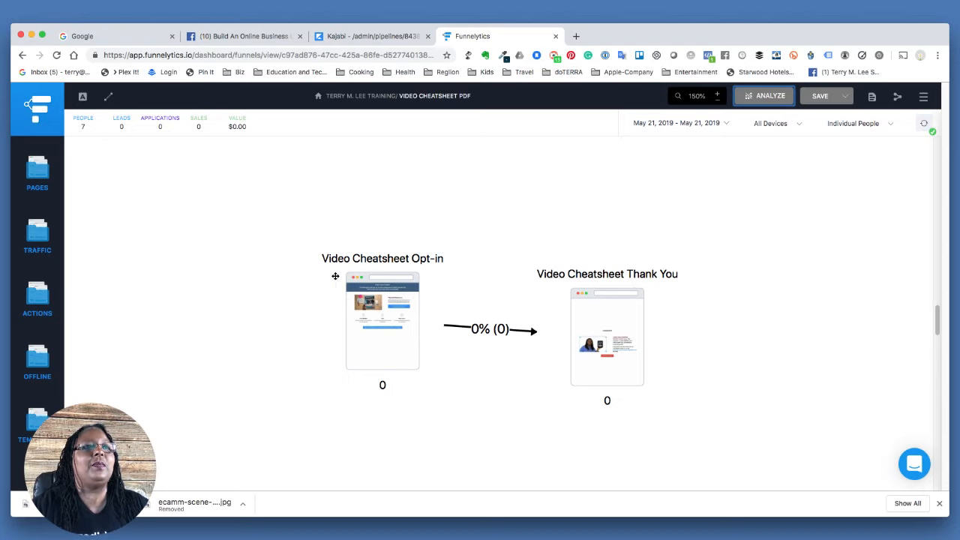
Leave the Video Cheatsheet PDF funnel without saving its changes and open the Home Page and Beyond funnel.
left_click(329, 100)
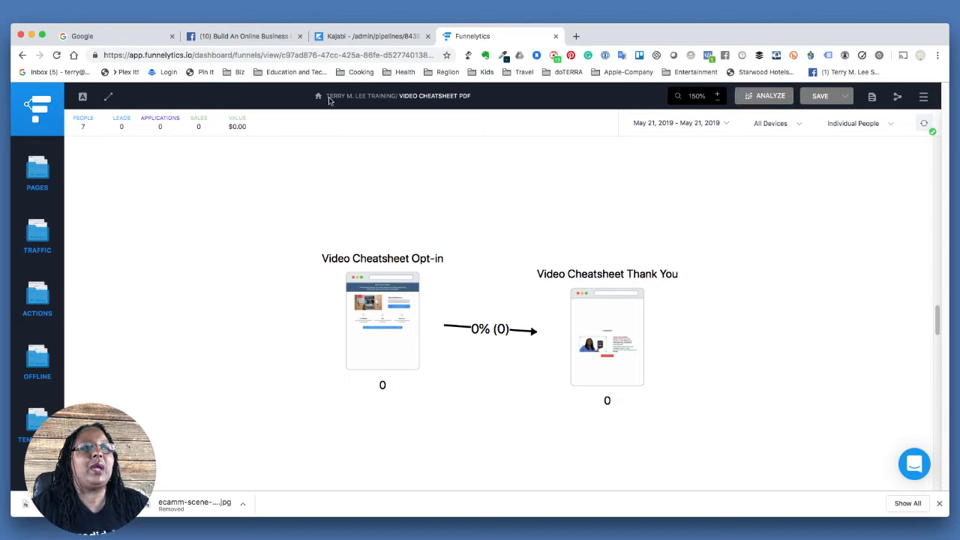
left_click(317, 101)
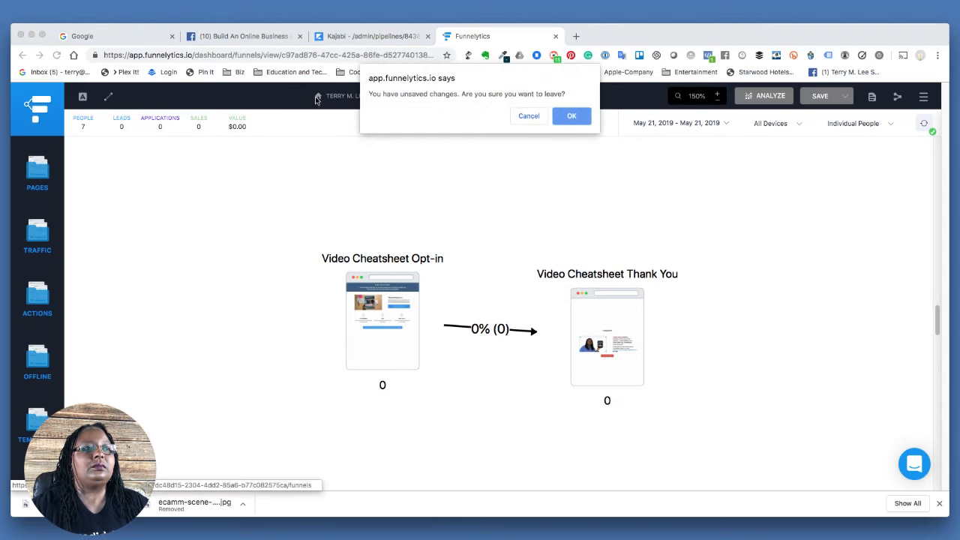
left_click(573, 117)
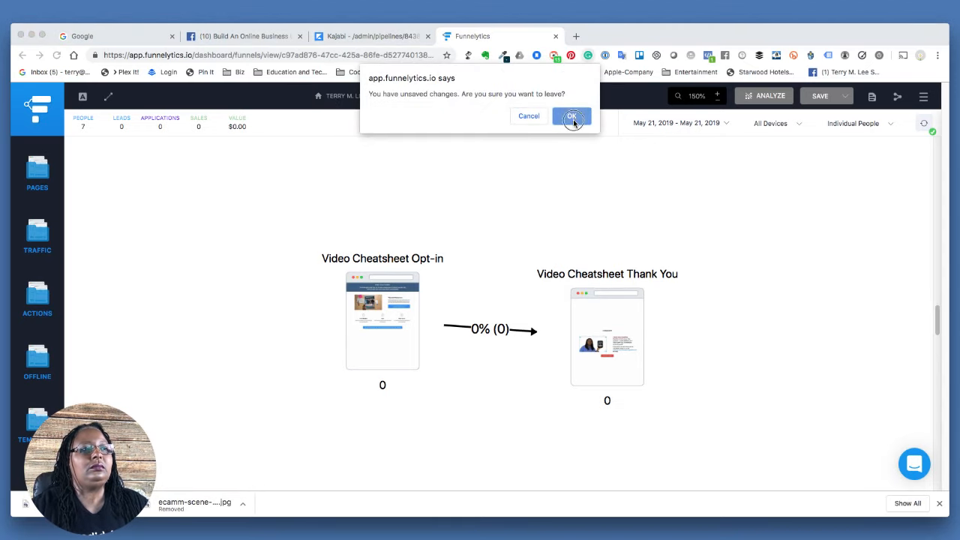
scroll(518, 285, "down", 5)
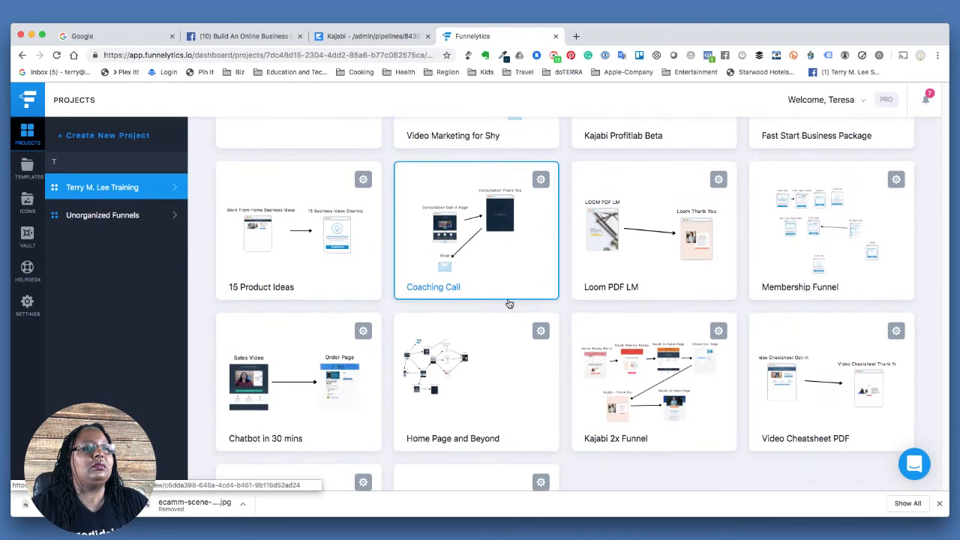
left_click(462, 419)
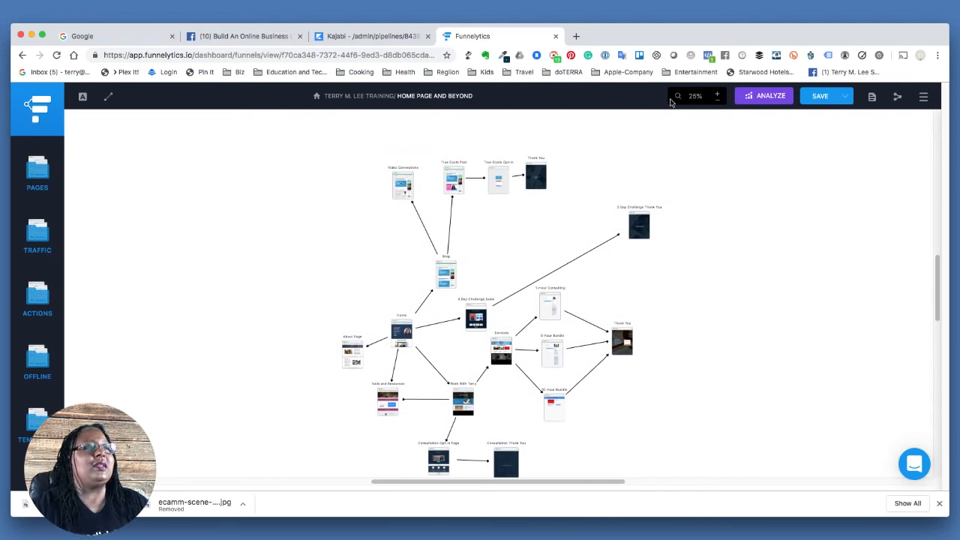
Examine the funnel map around the Home page and its linked pages, including the Blog branch with its posts and opt-in.
left_click(717, 97)
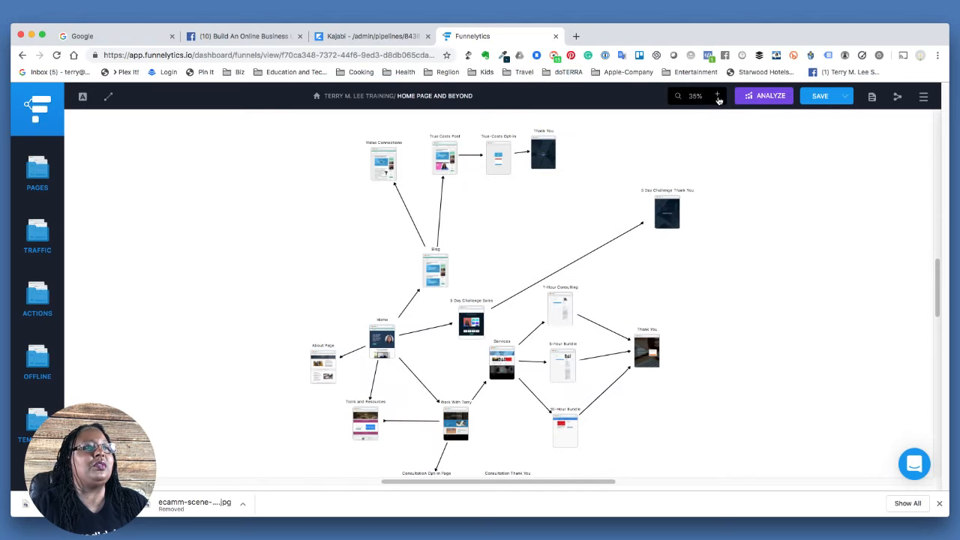
left_click(718, 100)
left_click(718, 102)
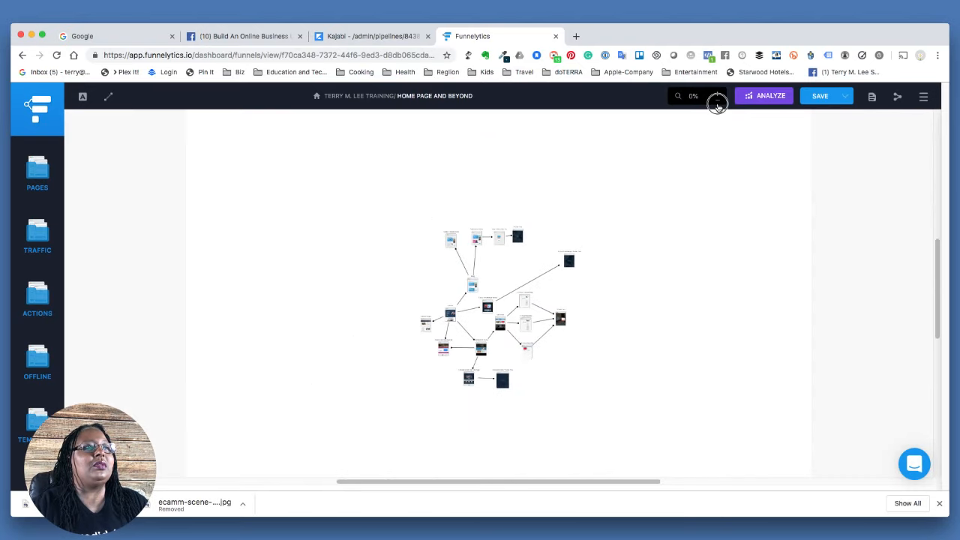
left_click(718, 96)
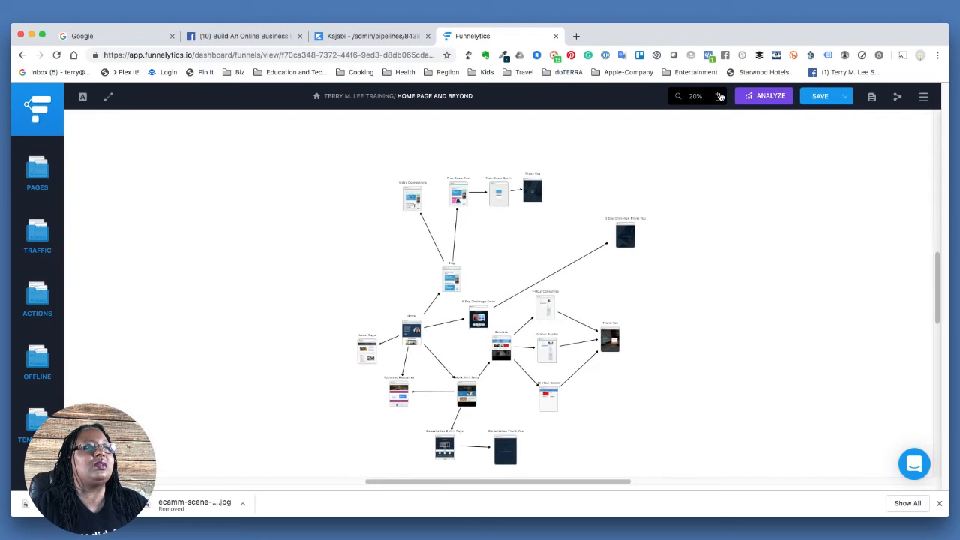
left_click(718, 95)
left_click(719, 96)
left_click(719, 95)
left_click(718, 95)
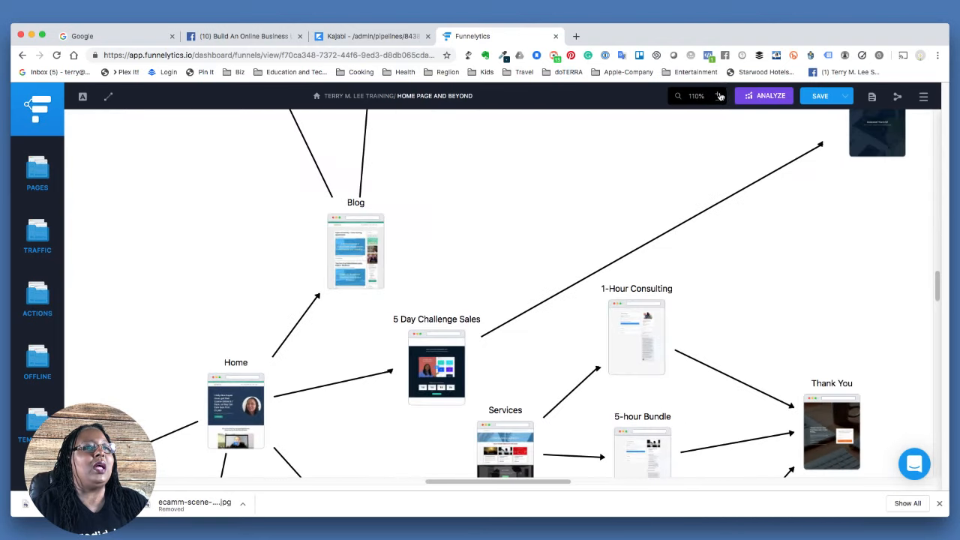
left_click(718, 95)
scroll(585, 329, "down", 5)
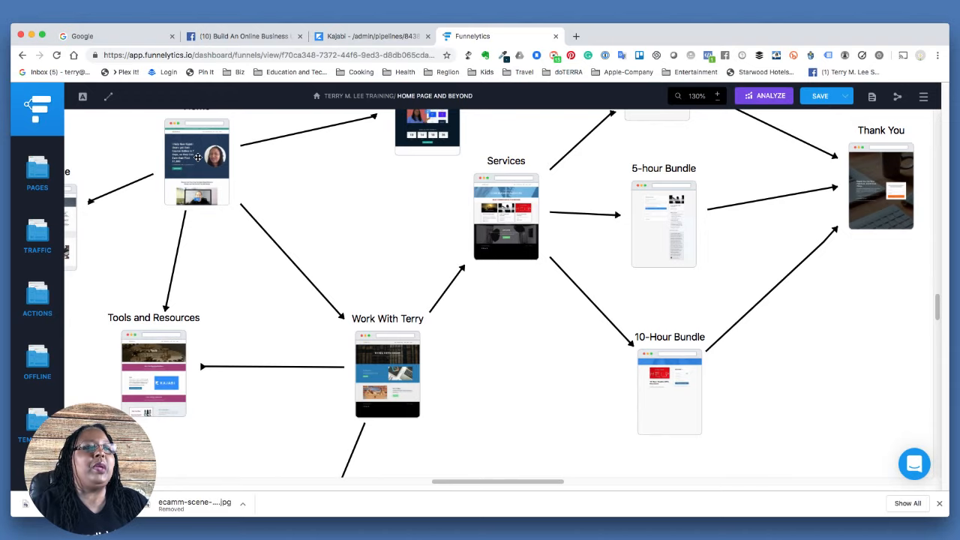
left_click(180, 482)
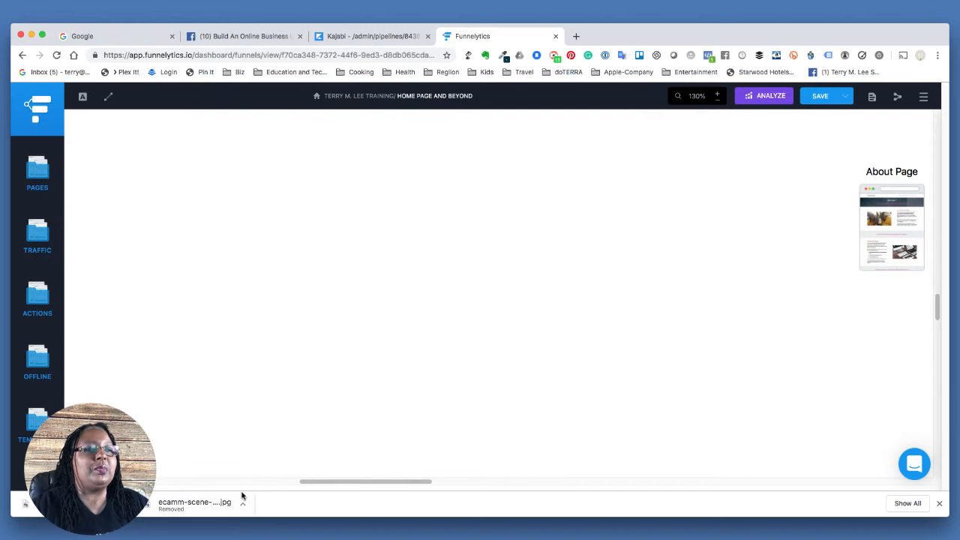
left_click_drag(302, 482, 412, 479)
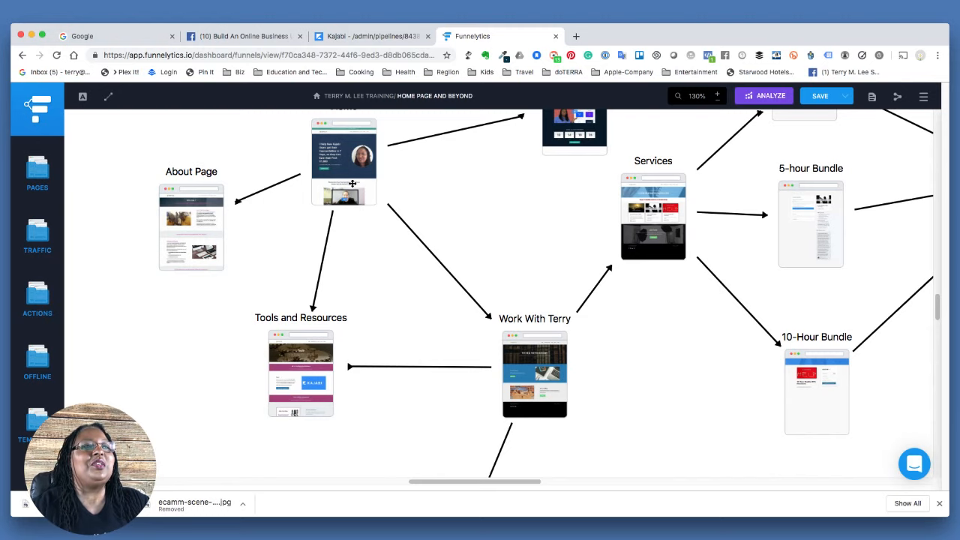
scroll(352, 208, "up", 3)
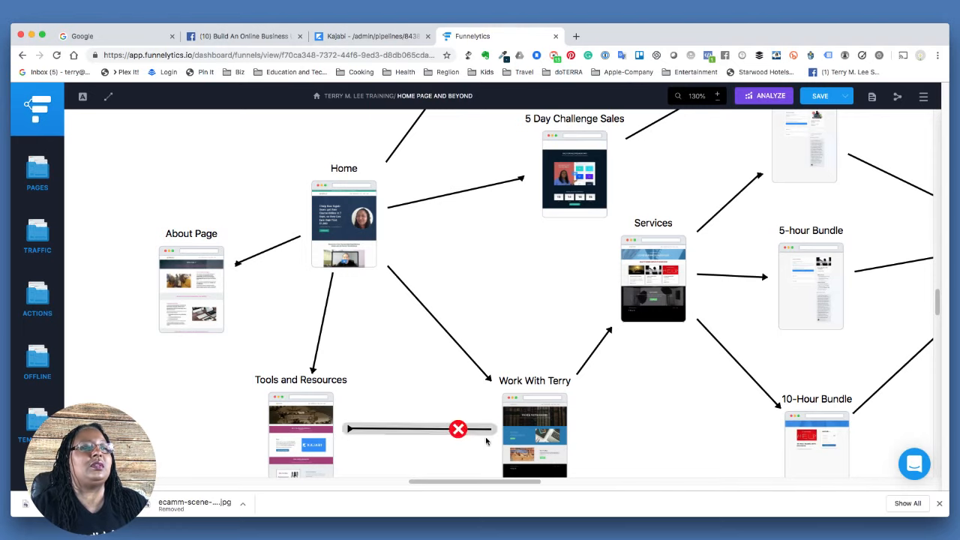
scroll(415, 238, "up", 3)
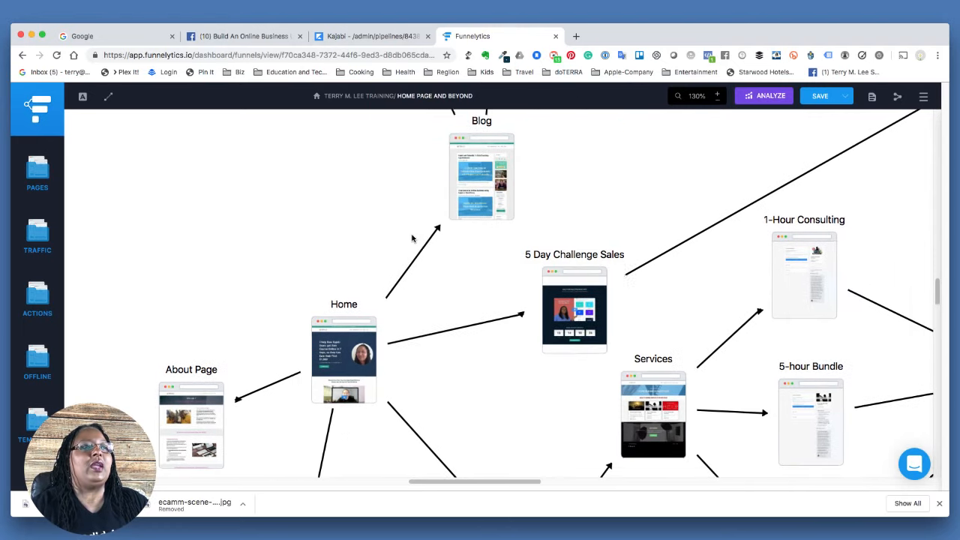
scroll(454, 165, "up", 6)
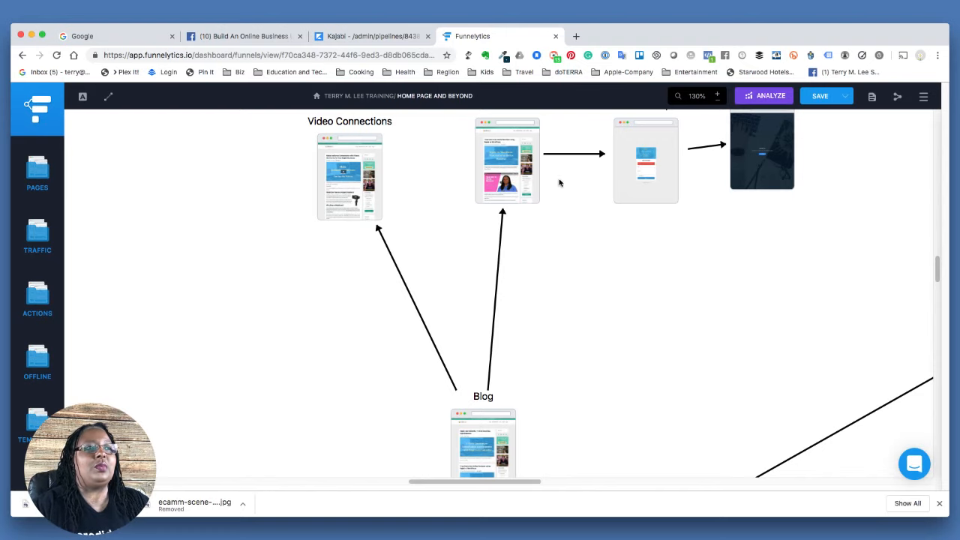
scroll(559, 292, "down", 3)
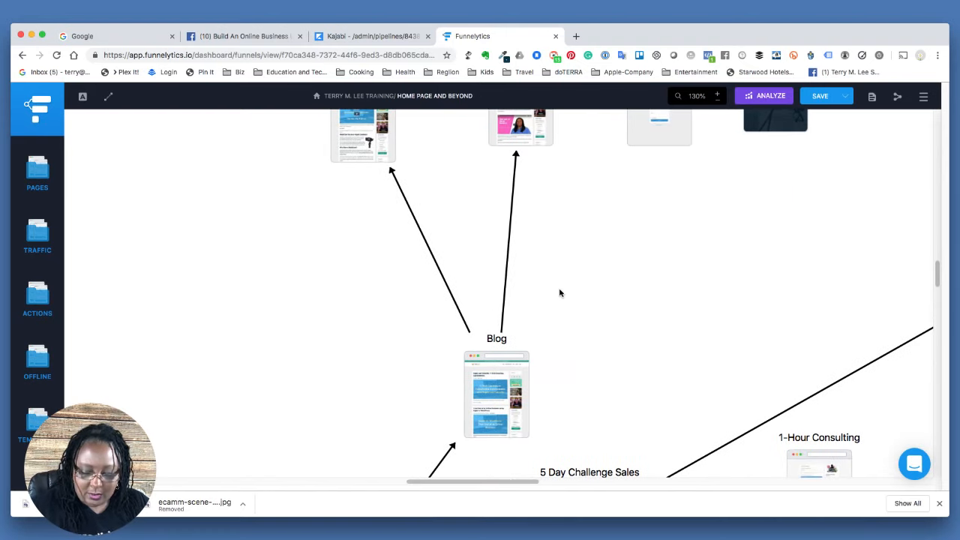
Examine the 5 Day Challenge path and the Services branch with its consulting and bundle offers through to the Thank You page.
left_click(717, 101)
left_click(716, 103)
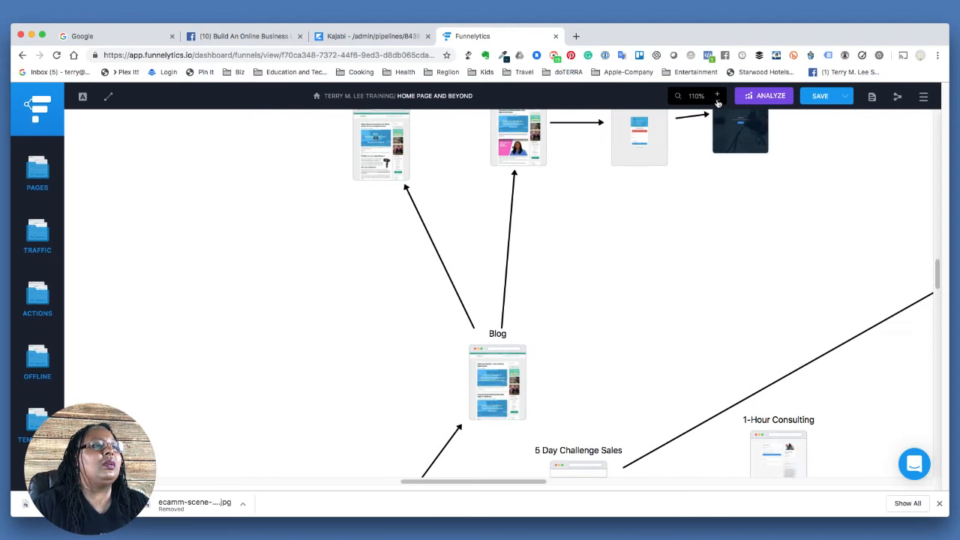
left_click(717, 102)
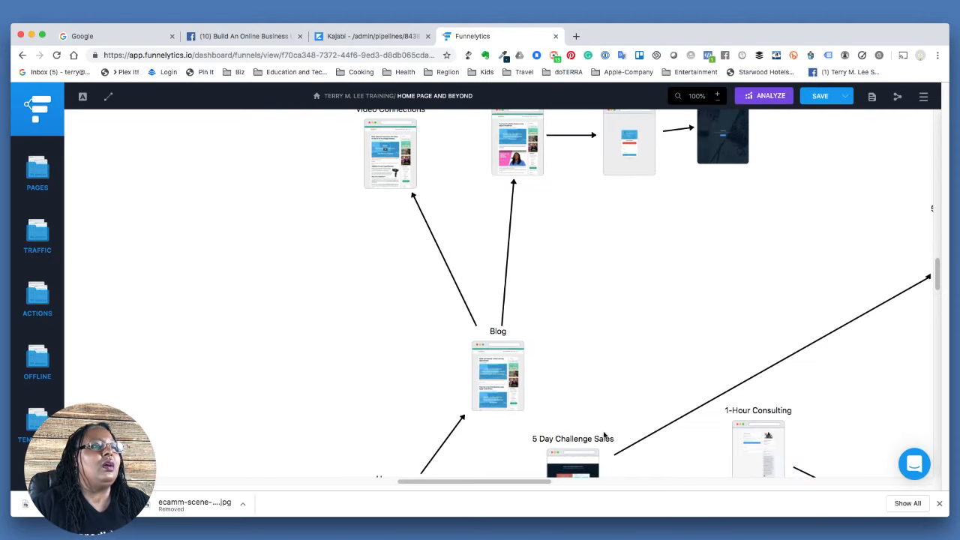
left_click(529, 349)
left_click(564, 302)
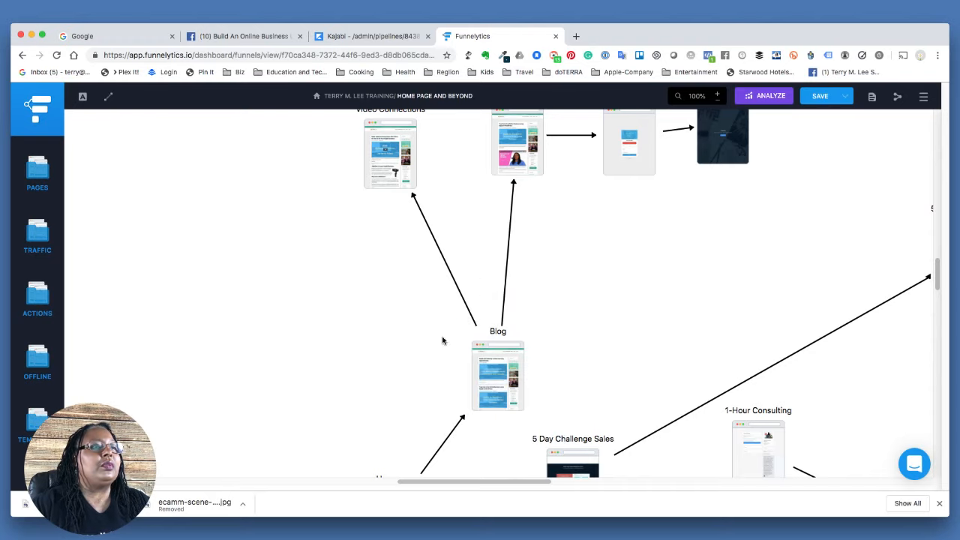
left_click(454, 483)
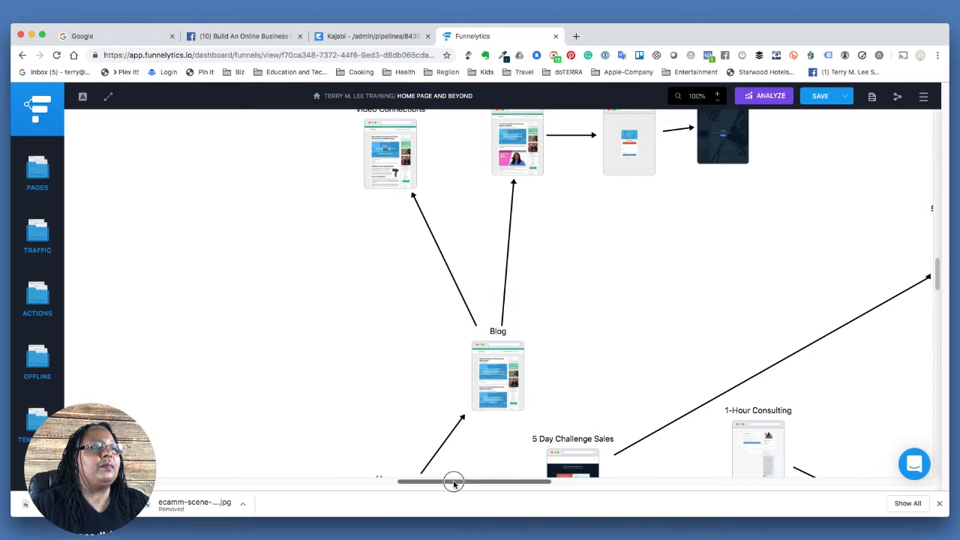
left_click_drag(453, 482, 497, 480)
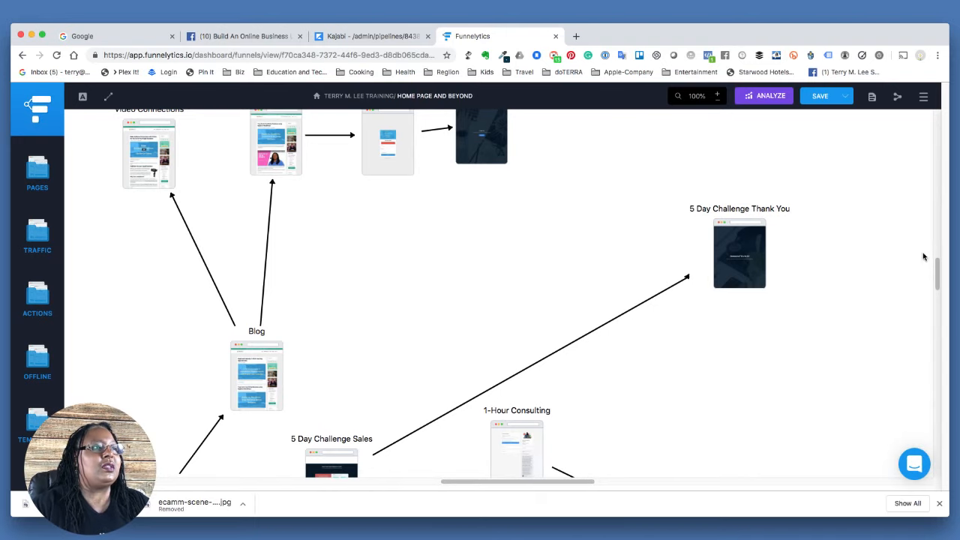
left_click_drag(936, 285, 933, 304)
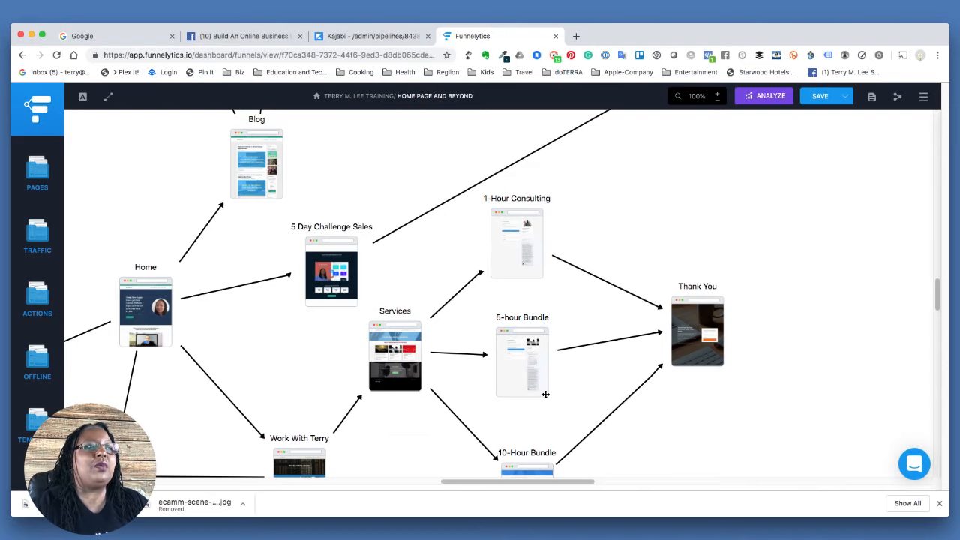
Turn on the analytics overlay for the funnel and look over the figures around the Services branch.
left_click(769, 97)
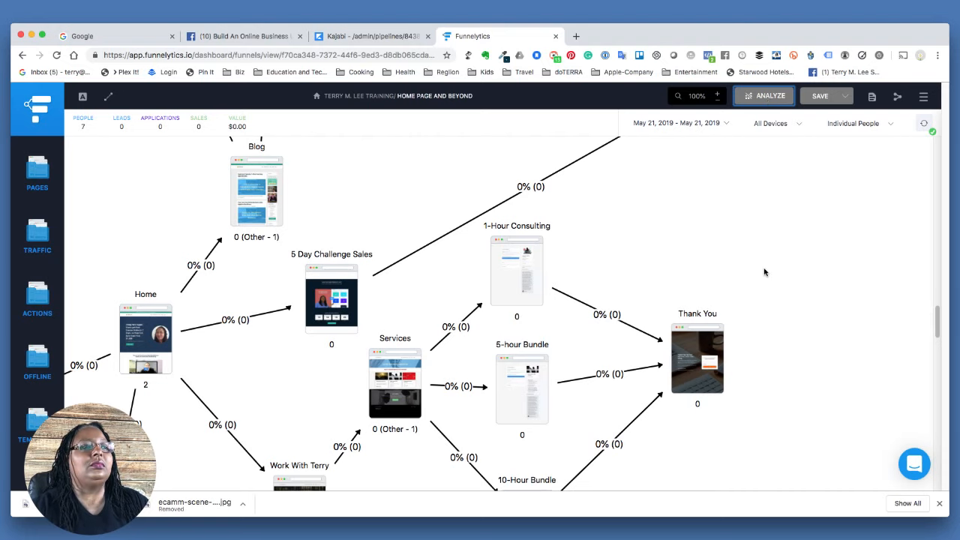
scroll(766, 285, "down", 1)
scroll(767, 284, "down", 2)
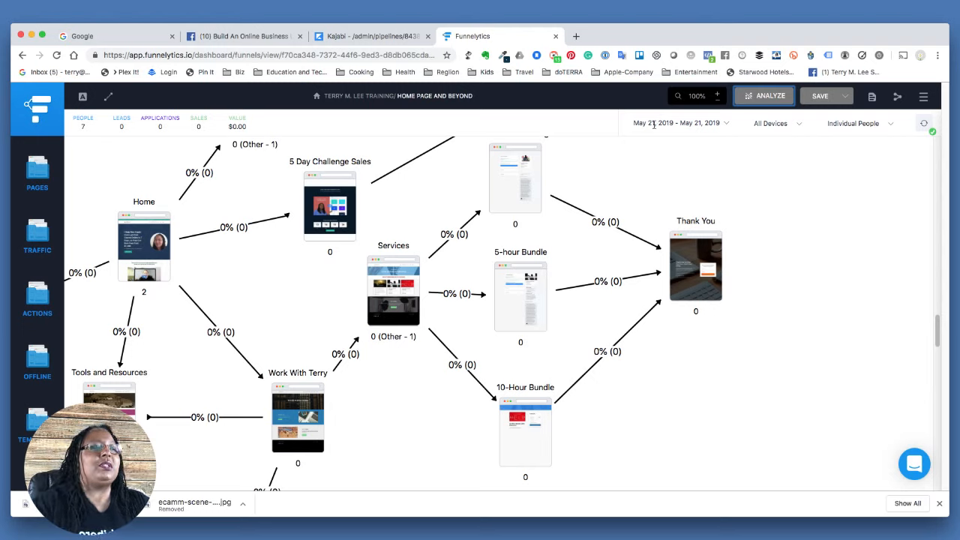
Set the analytics date range to Apr 1, 2019 - May 21, 2019 and apply it.
left_click(653, 123)
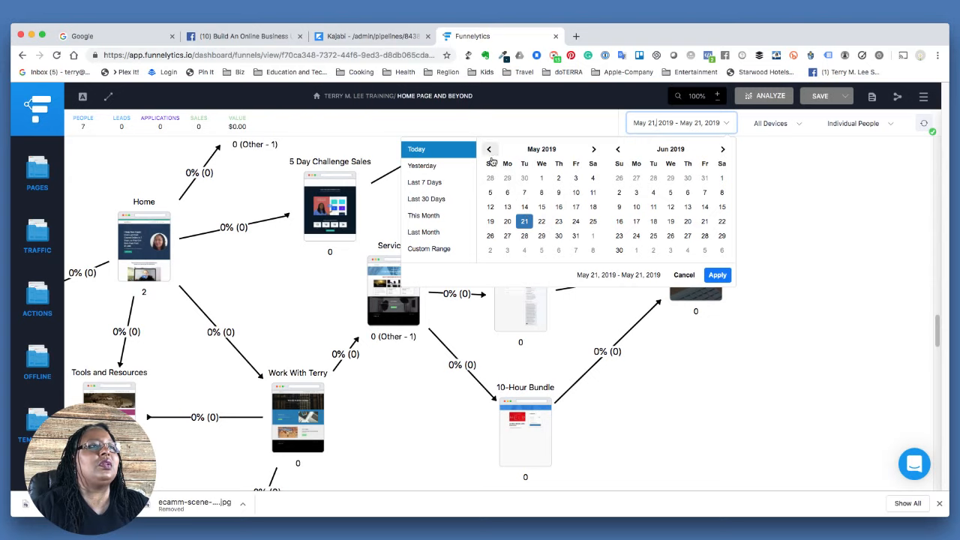
left_click(489, 150)
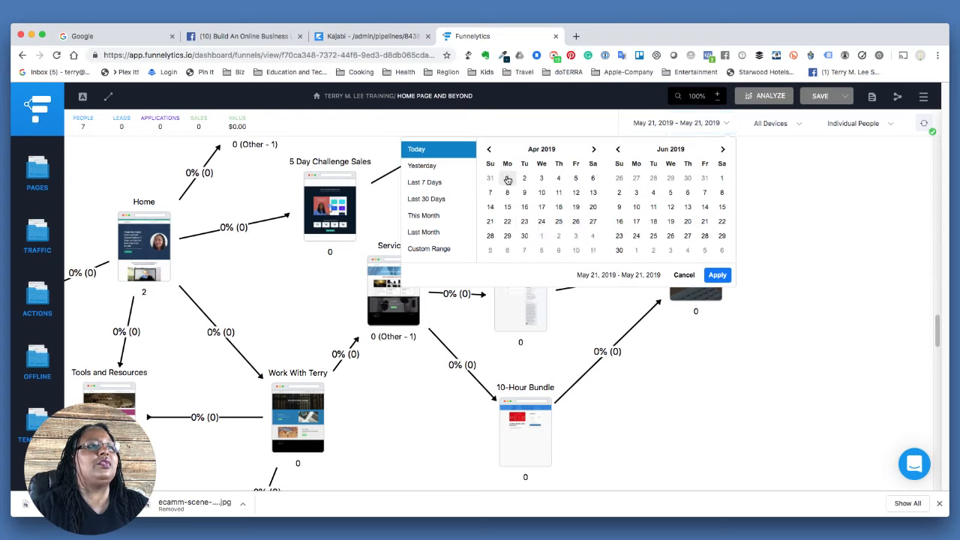
left_click(506, 178)
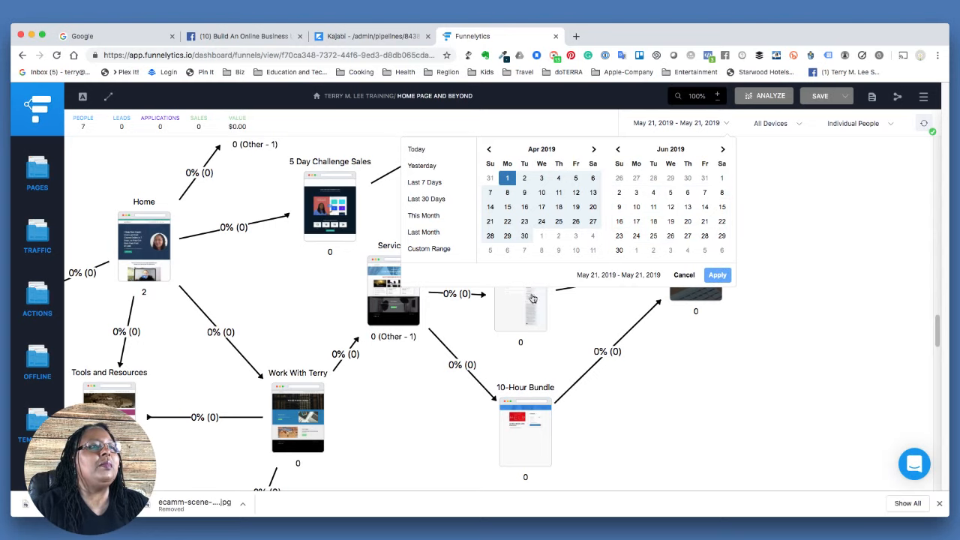
left_click(506, 179)
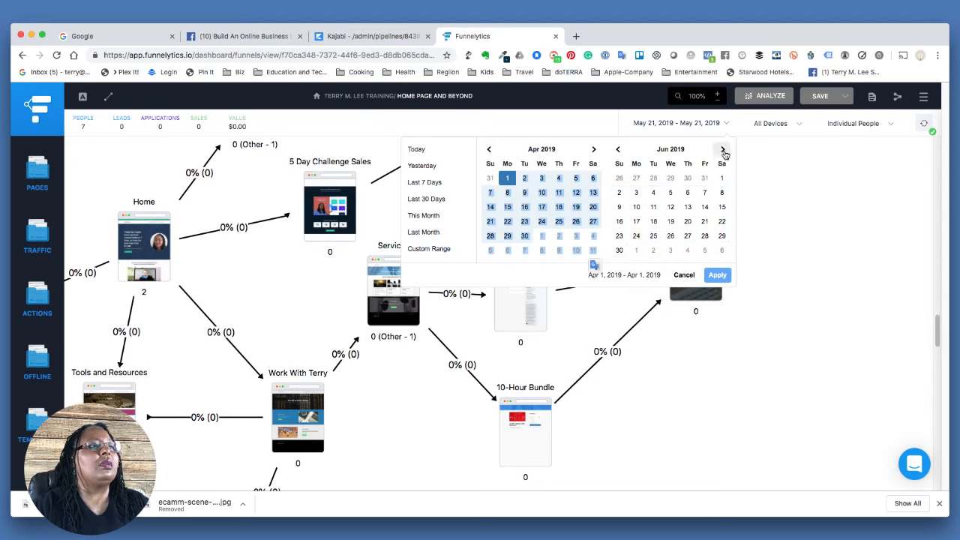
left_click(617, 151)
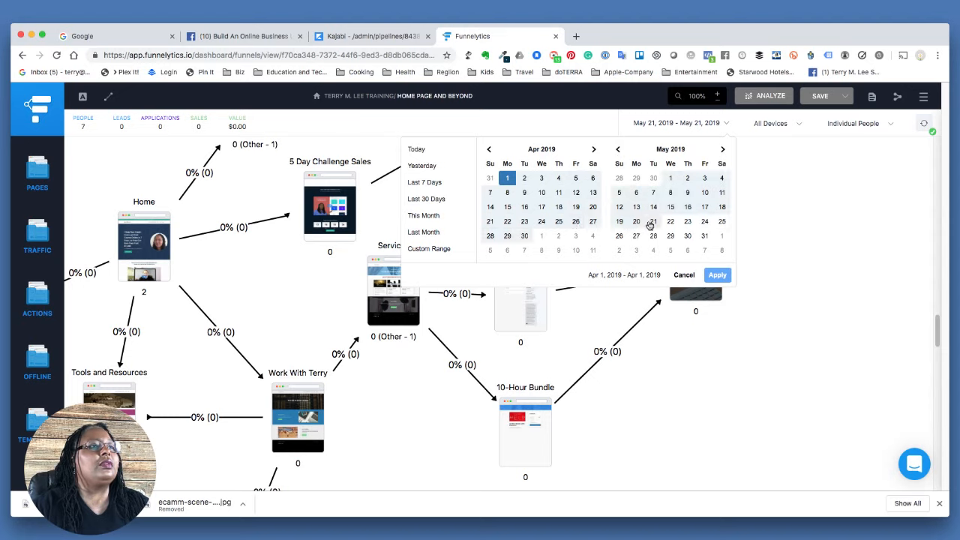
left_click(652, 222)
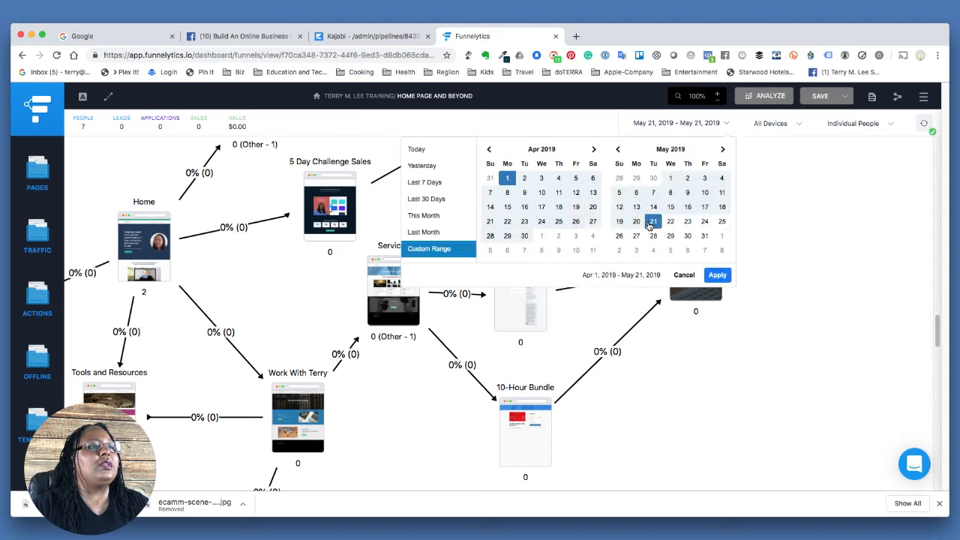
left_click(718, 277)
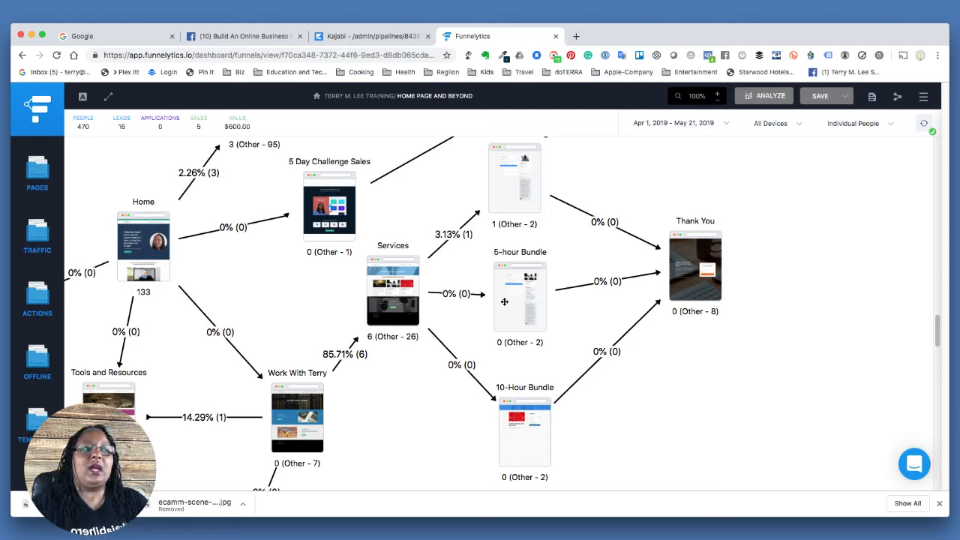
Open the 5-hour Bundle page's settings, highlight "checkout" at the end of its URL, and collapse the settings section.
left_click(504, 301)
left_click(458, 375)
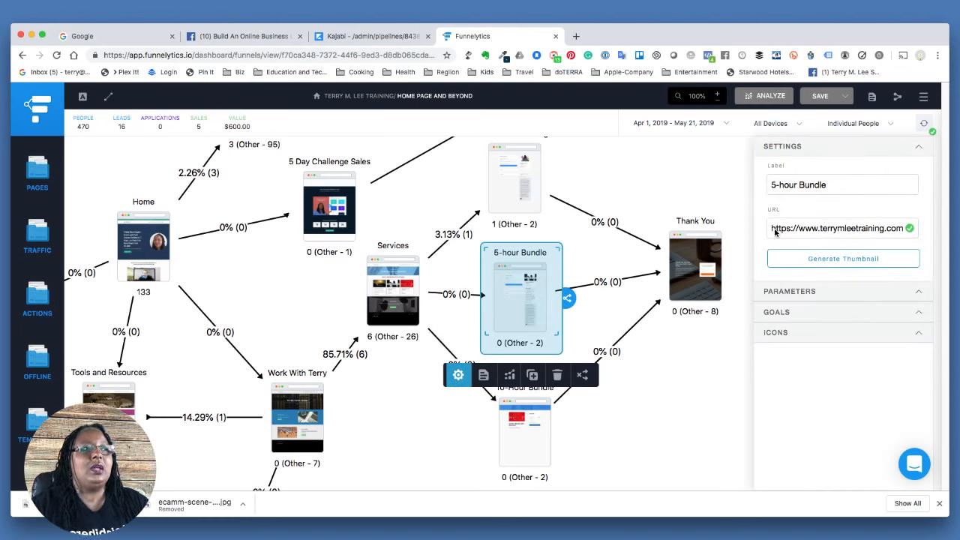
left_click_drag(775, 232, 870, 228)
double_click(868, 228)
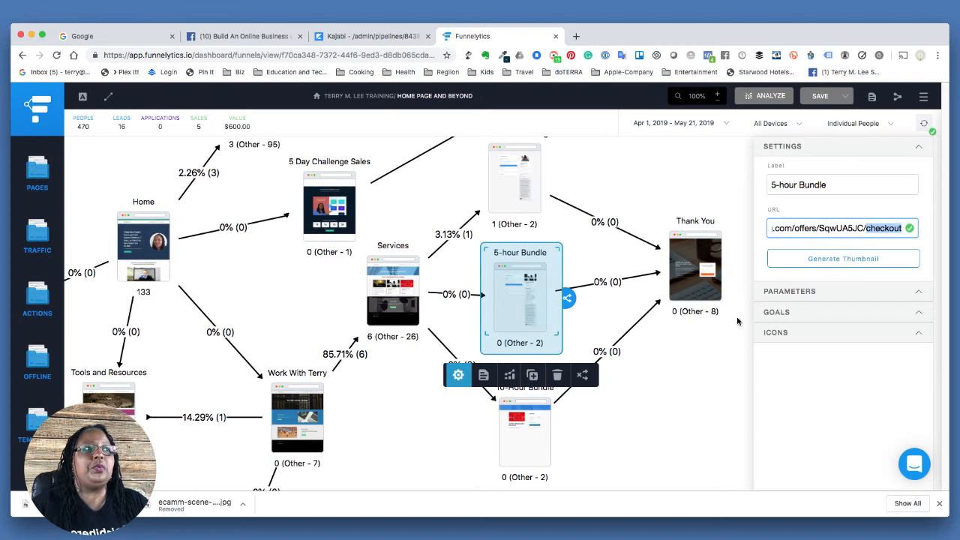
scroll(737, 321, "down", 3)
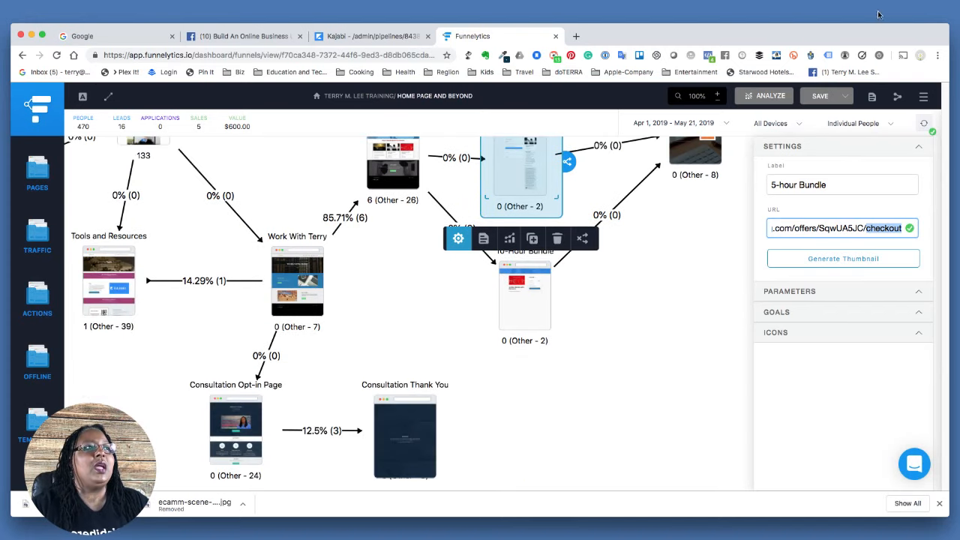
left_click(917, 148)
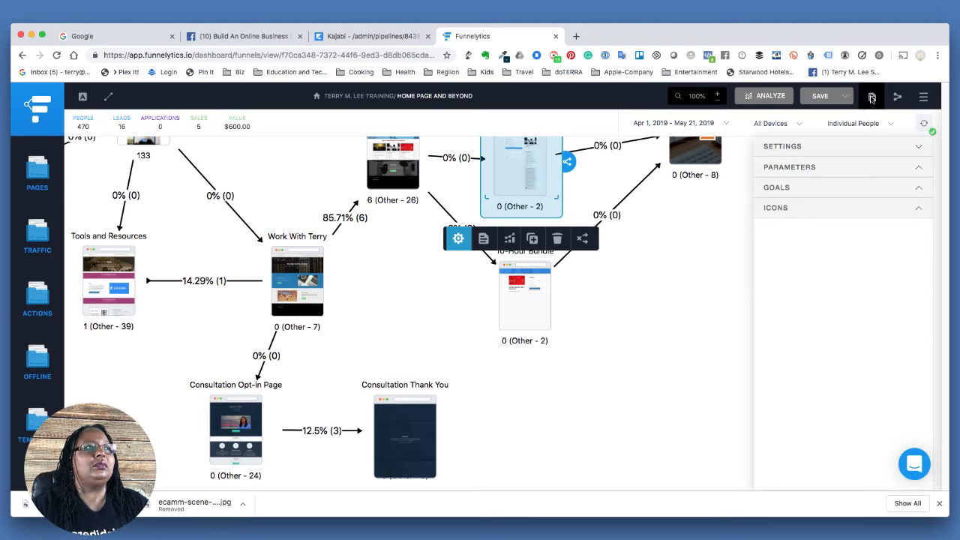
Close the 5-hour Bundle page's settings and check the device filter choices without changing the filter.
left_click(883, 151)
left_click(883, 151)
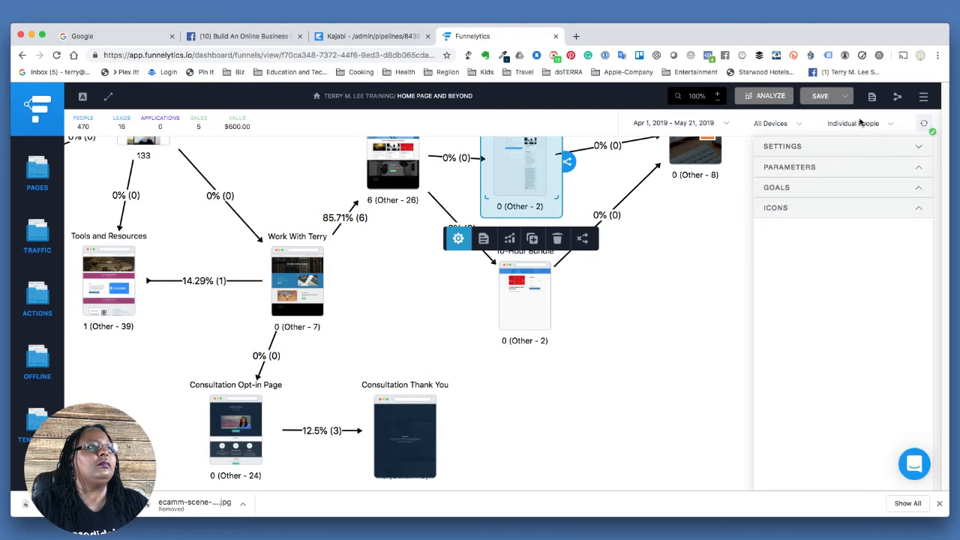
left_click(698, 289)
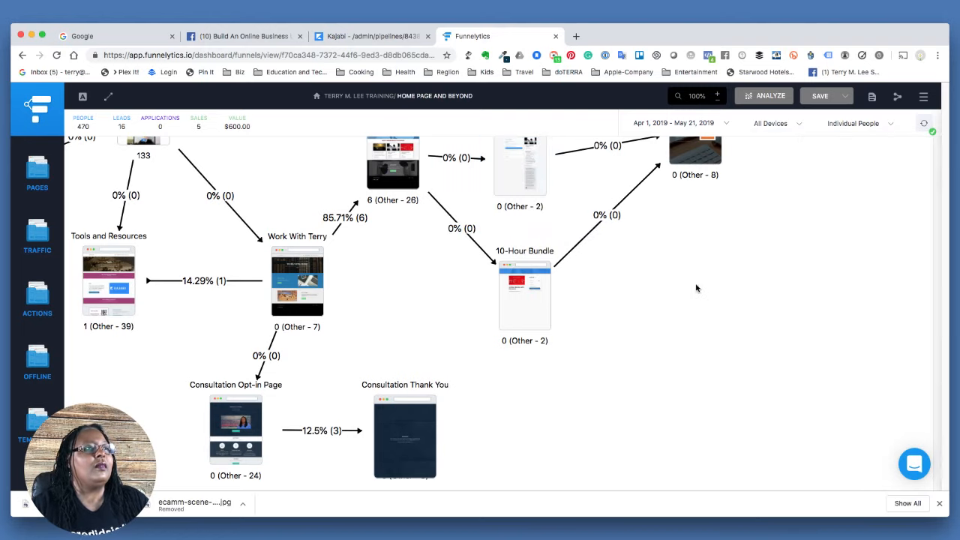
left_click(799, 126)
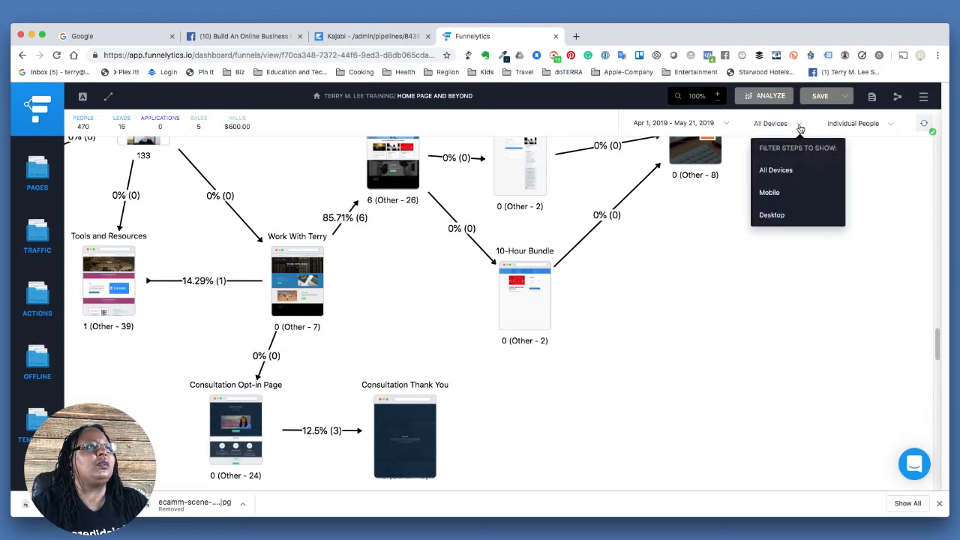
left_click(800, 128)
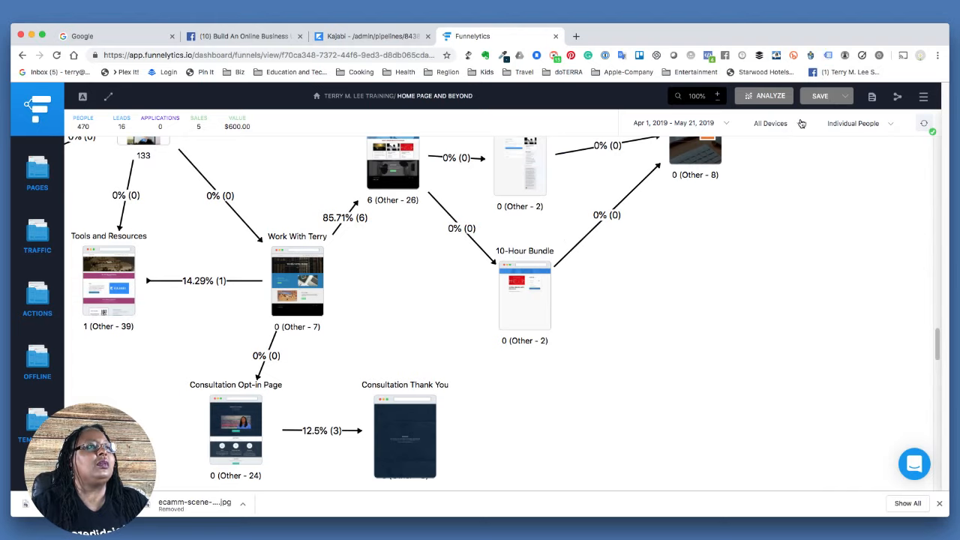
Open the funnel's options, select the whole tracking script, and collapse the tracking script section.
left_click(870, 98)
left_click(870, 103)
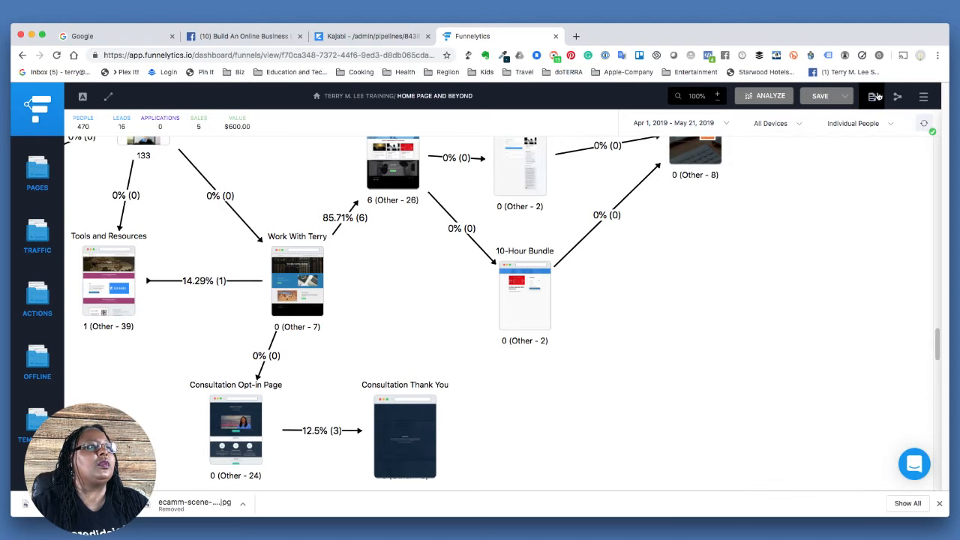
left_click(925, 98)
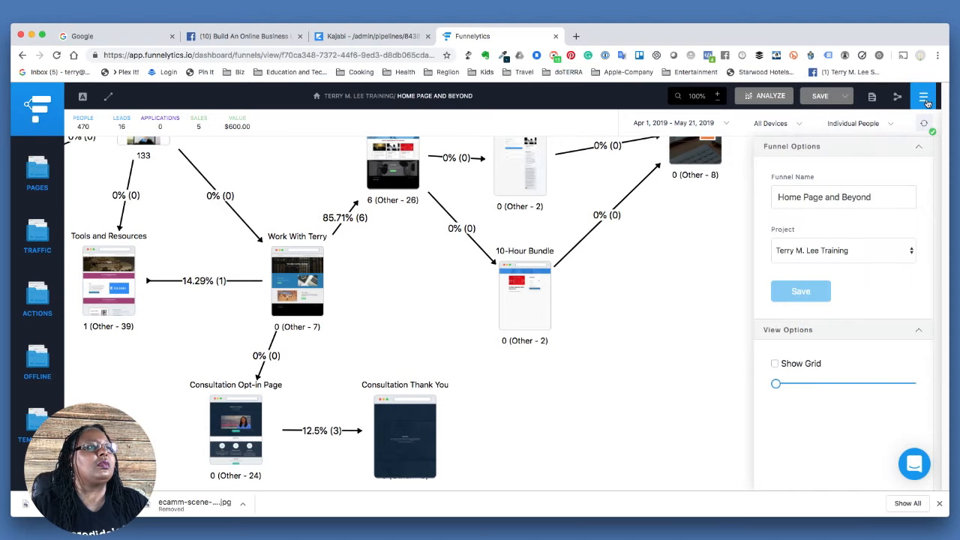
scroll(788, 373, "down", 1)
scroll(788, 374, "down", 2)
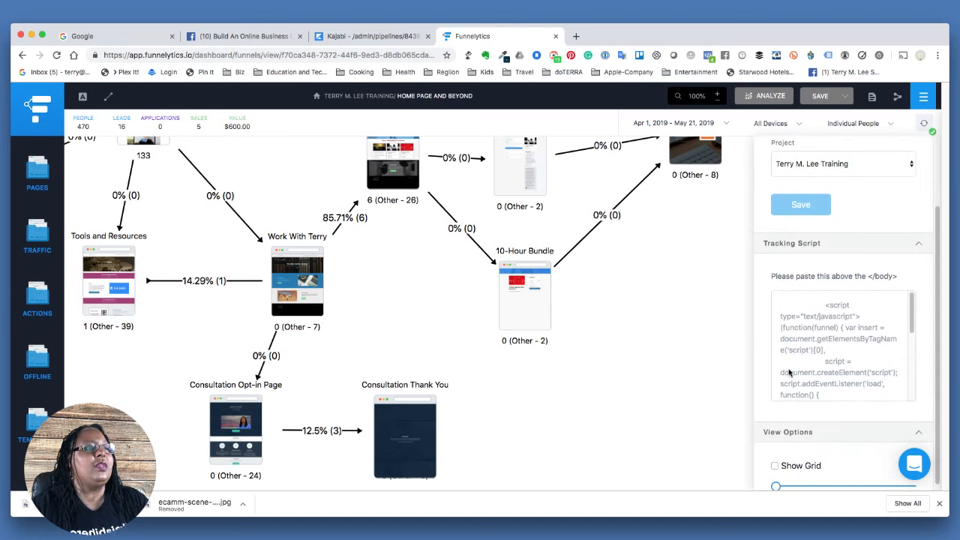
left_click_drag(827, 304, 826, 381)
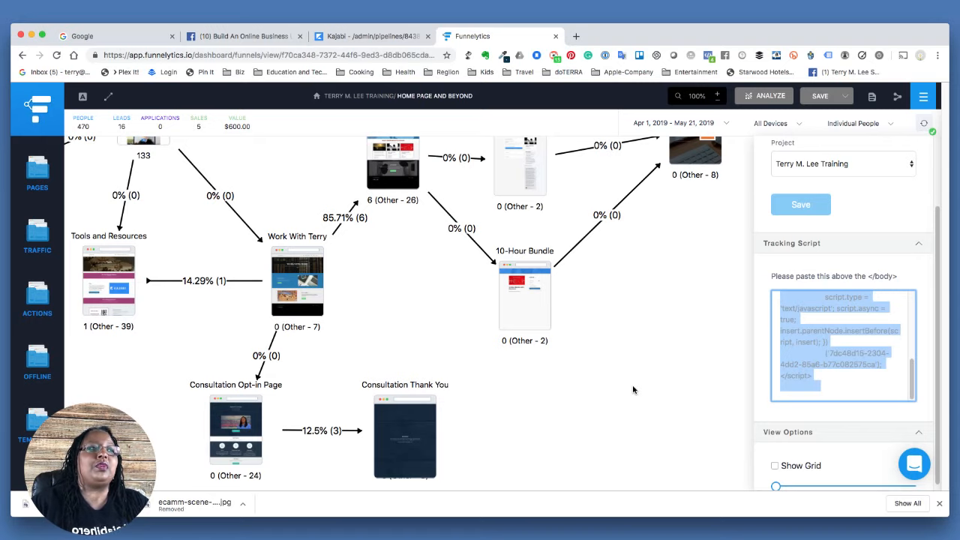
scroll(632, 389, "down", 1)
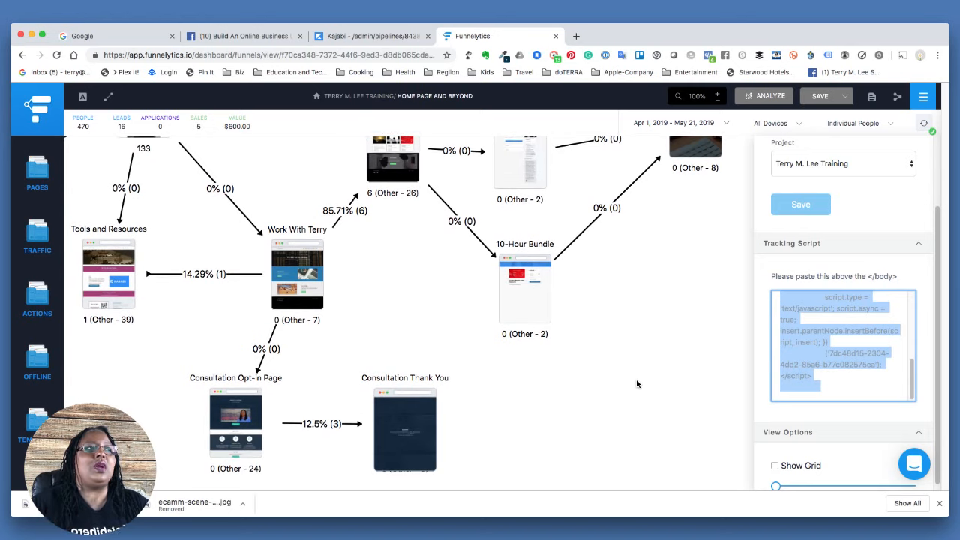
left_click(918, 243)
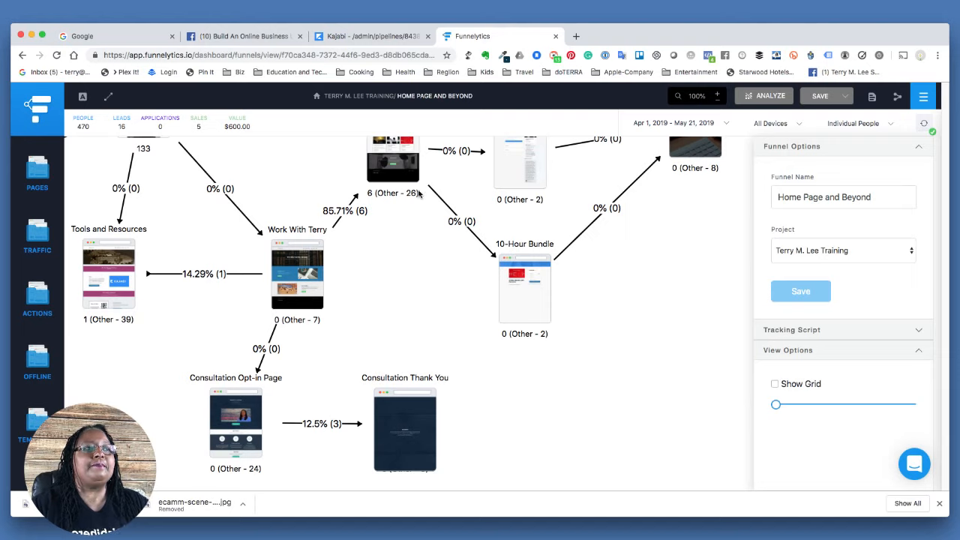
Open the Services page's settings and expand its goals section.
left_click(411, 177)
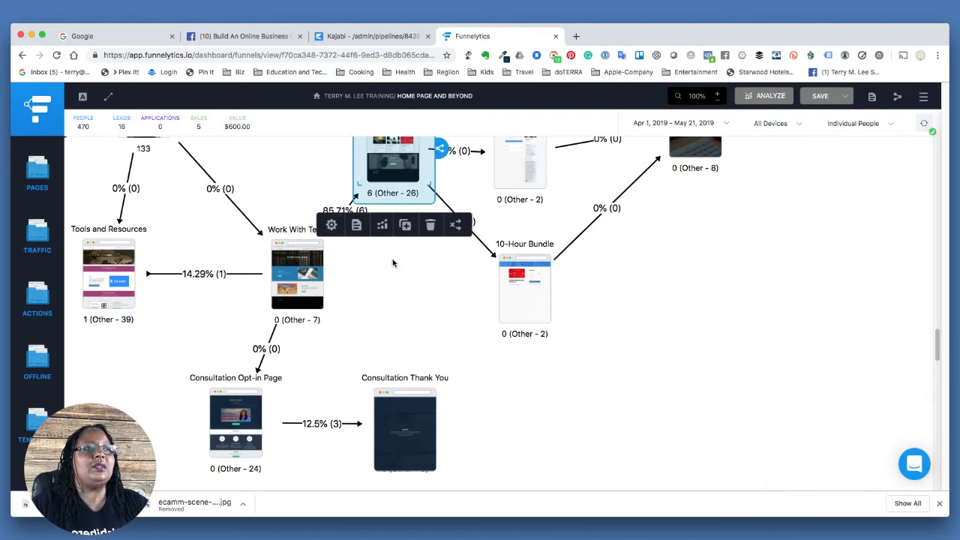
left_click(331, 226)
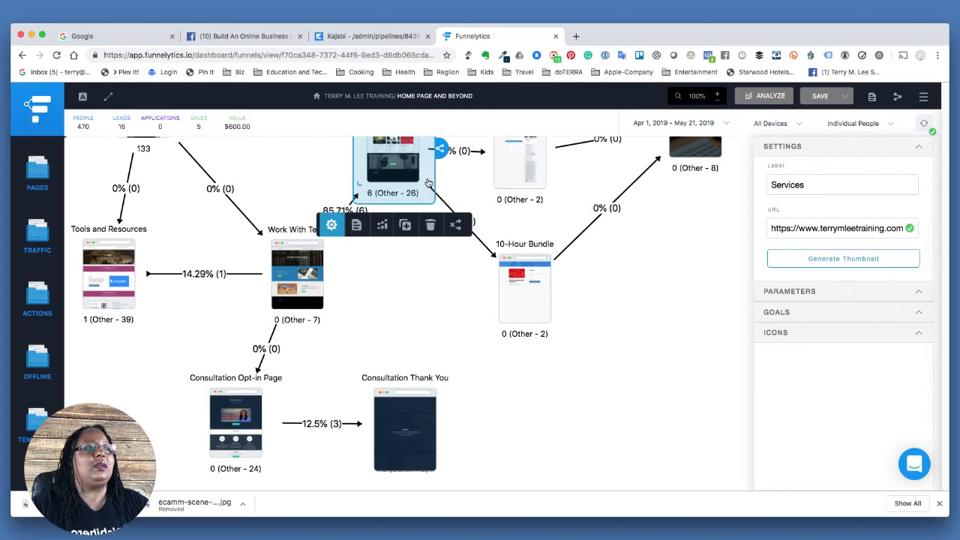
left_click(772, 317)
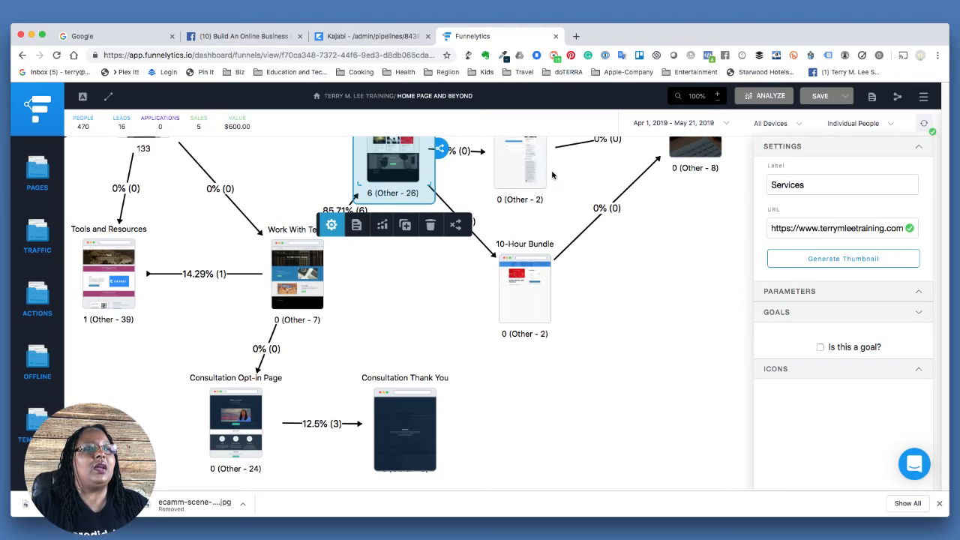
Open the 1-Hour Consulting page's settings and review the name, value and type of each of its goals.
scroll(548, 178, "up", 5)
left_click(516, 221)
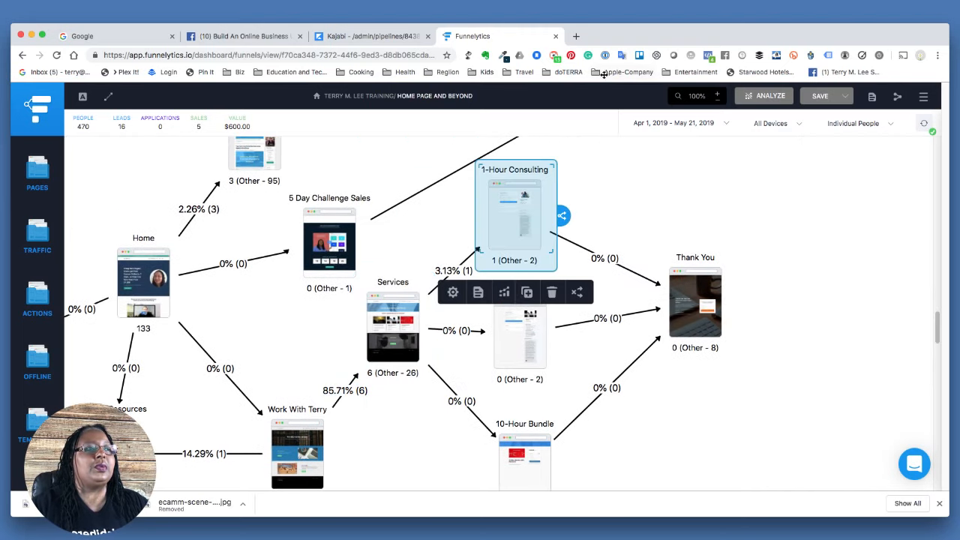
left_click(453, 294)
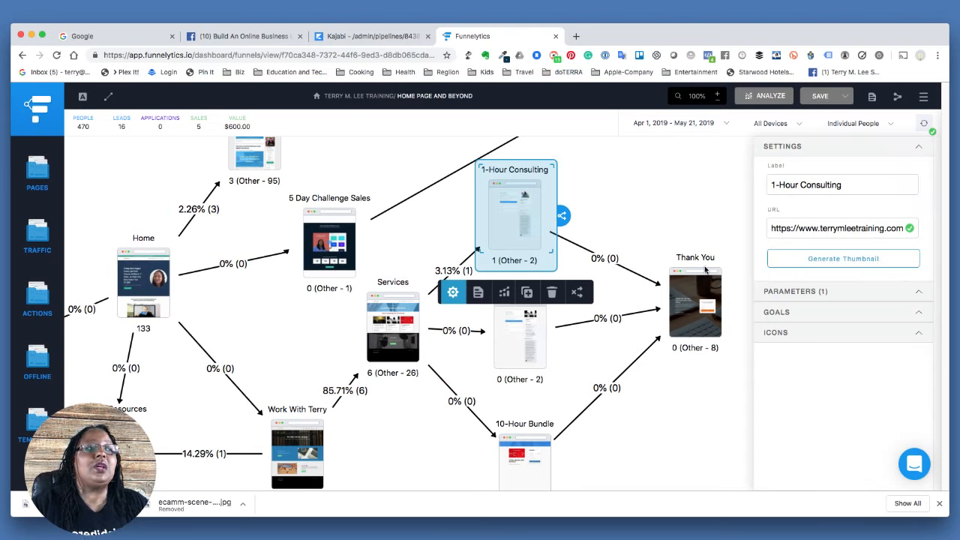
left_click(777, 313)
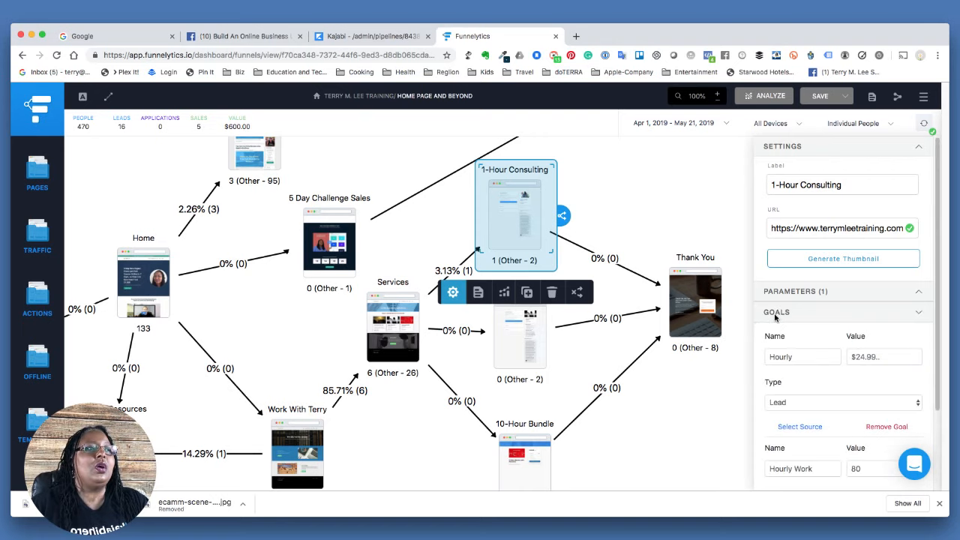
scroll(774, 376, "down", 1)
scroll(774, 376, "down", 3)
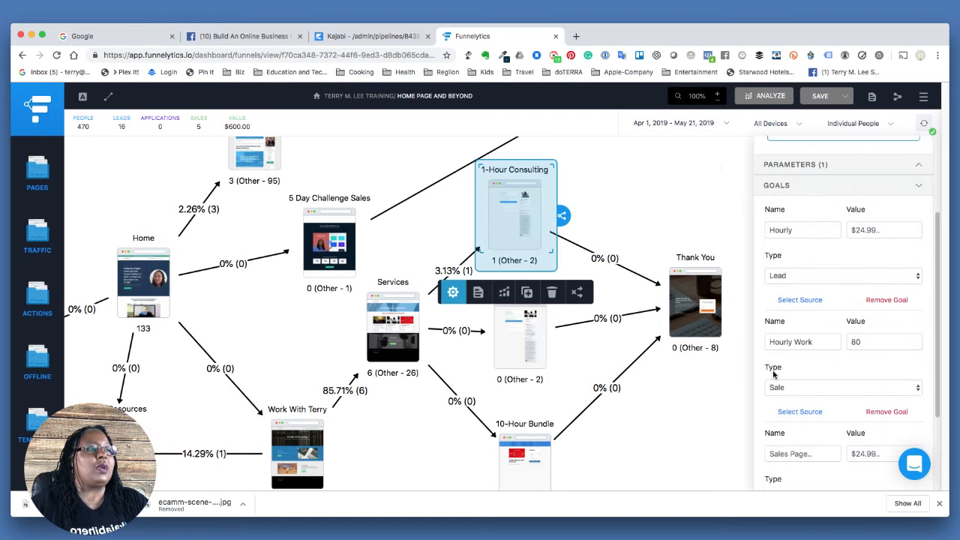
scroll(774, 374, "down", 4)
scroll(774, 372, "up", 4)
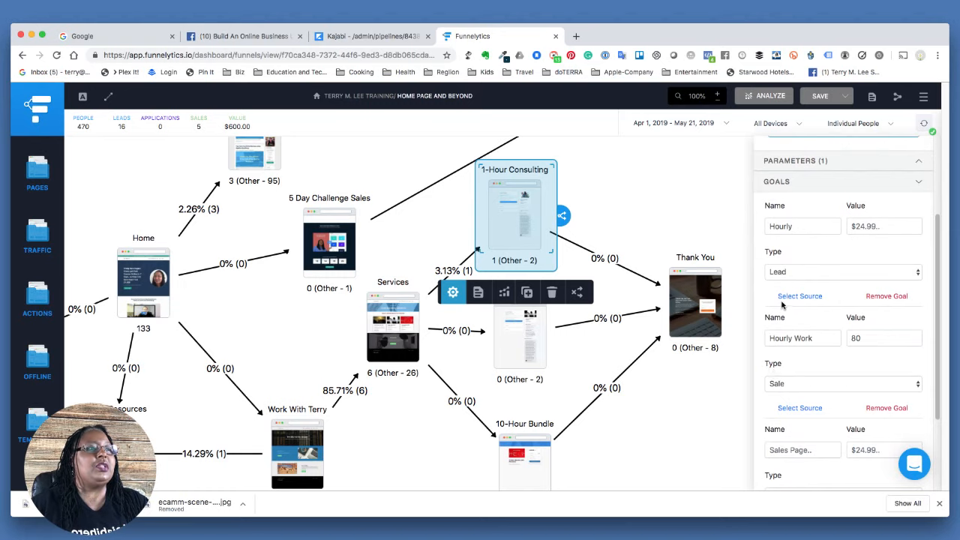
scroll(782, 304, "down", 3)
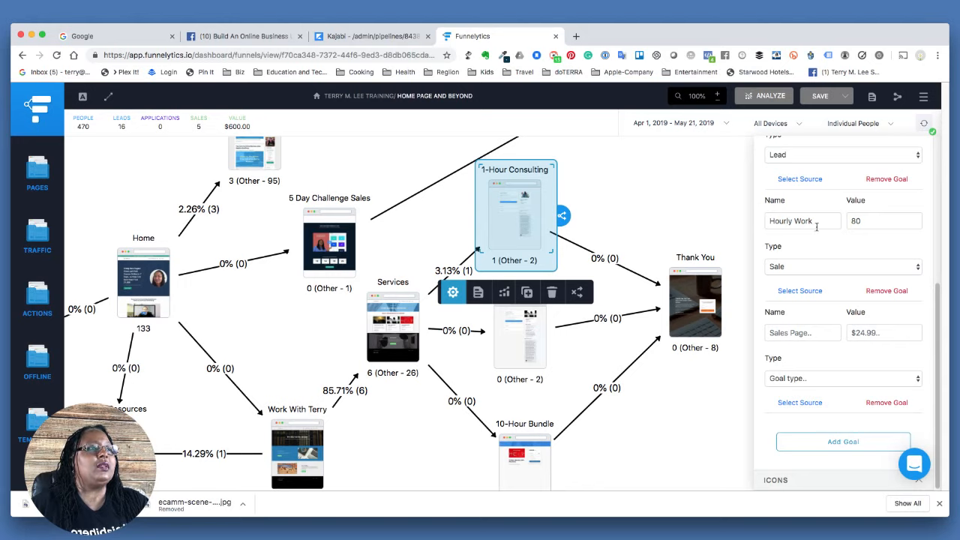
scroll(812, 389, "up", 2)
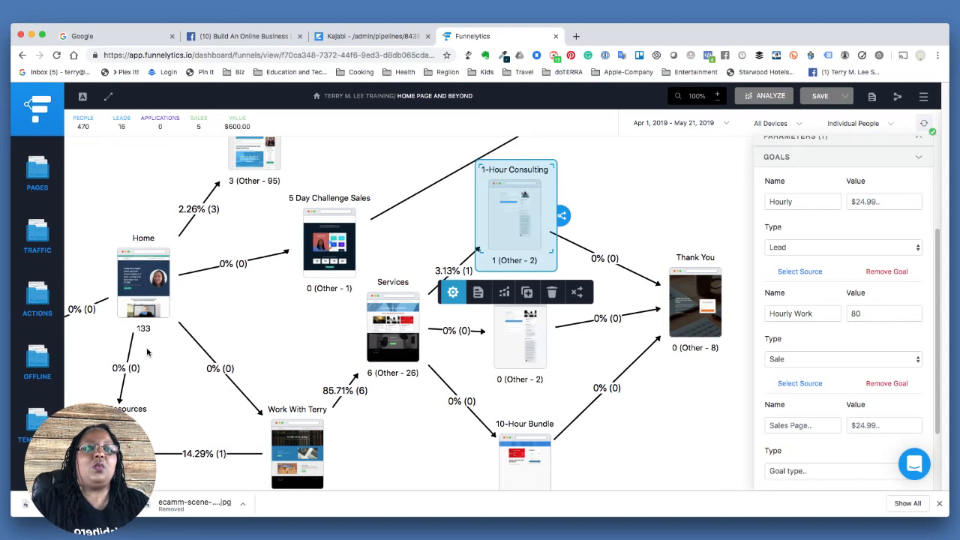
scroll(147, 352, "down", 3)
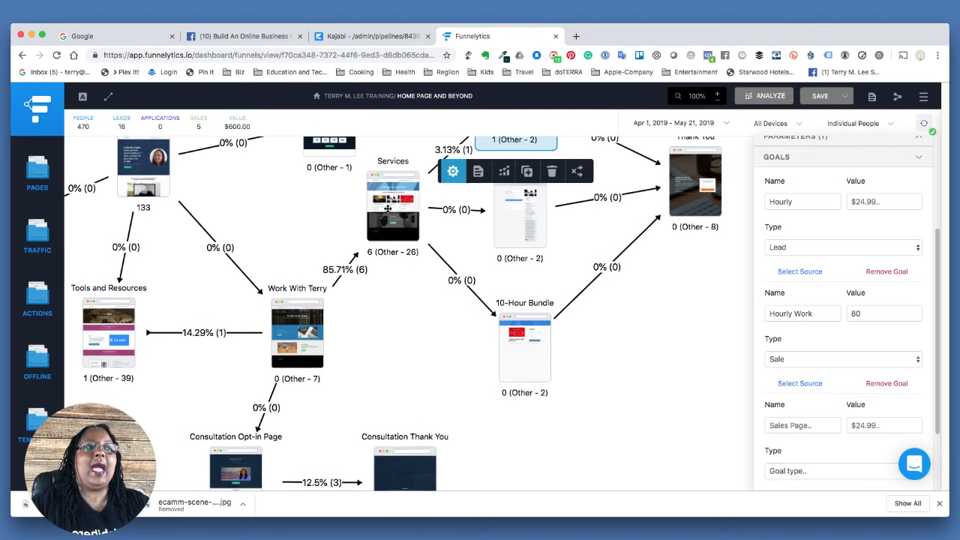
scroll(388, 212, "up", 2)
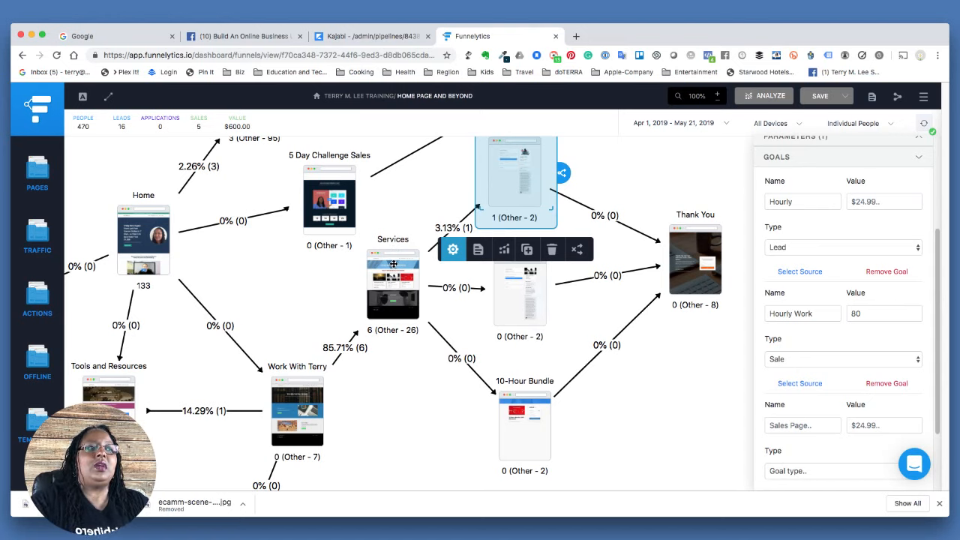
scroll(393, 264, "left", 3)
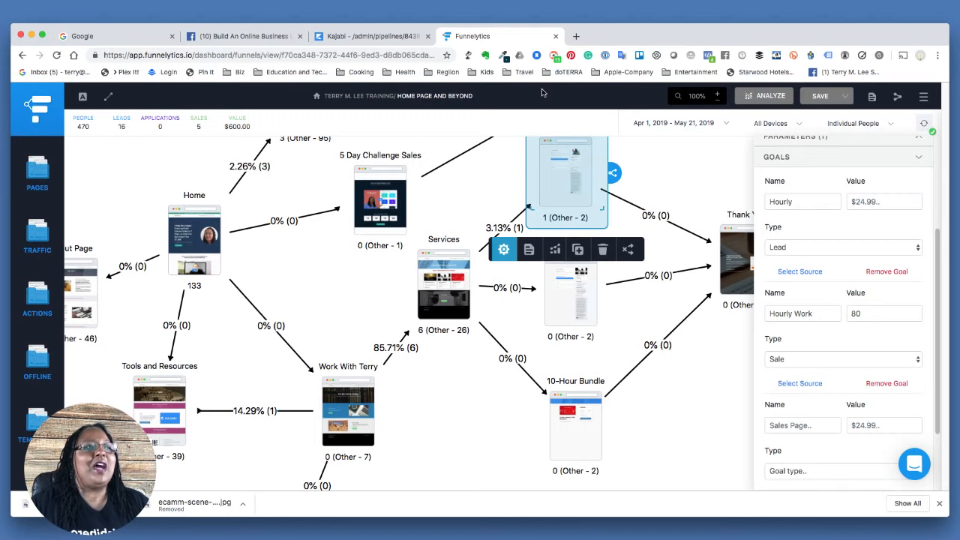
mouse_move(625, 40)
left_mouse_down()
mouse_move(624, 139)
mouse_move(625, 40)
left_mouse_up()
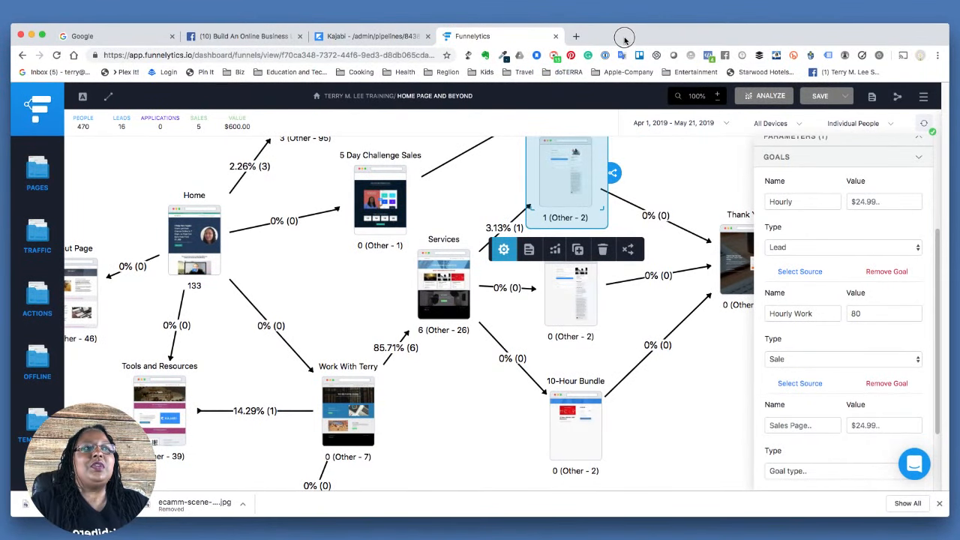